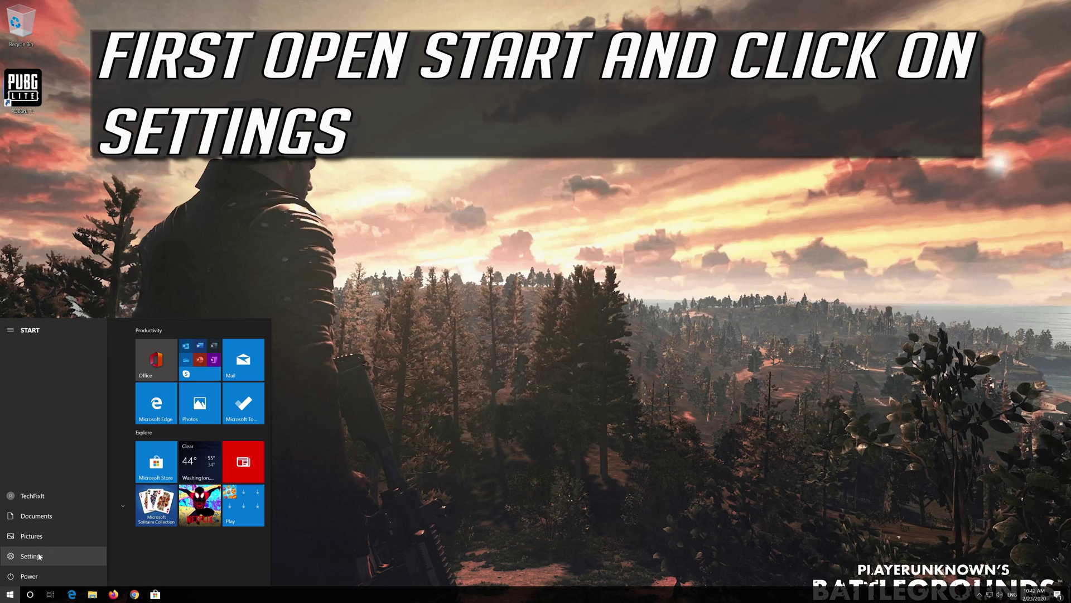
Step: Open Windows Settings from the Start menu and go to the Privacy section
left_click(32, 556)
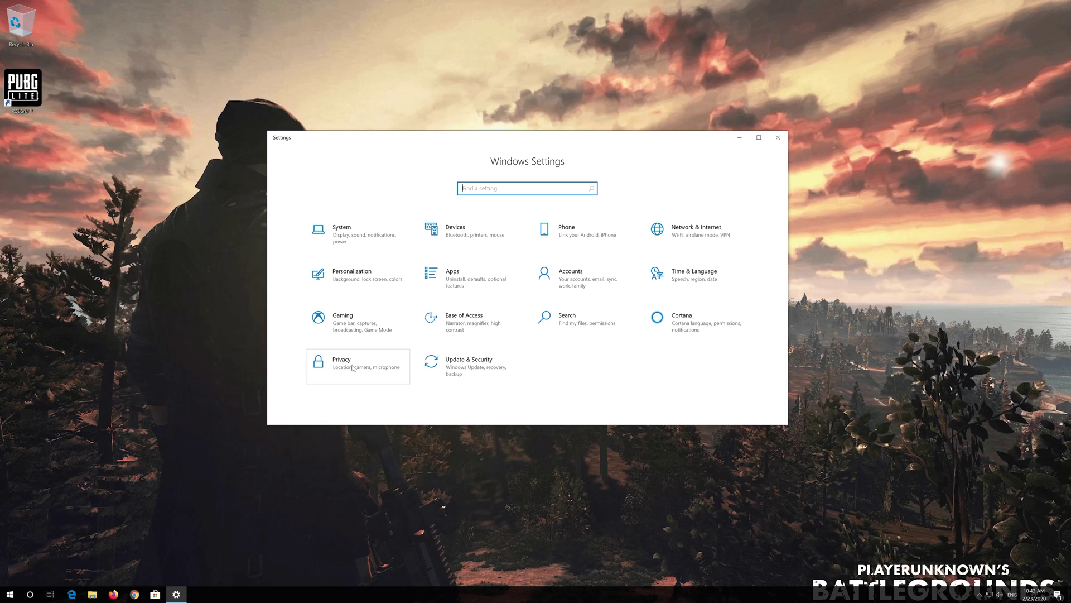
left_click(353, 366)
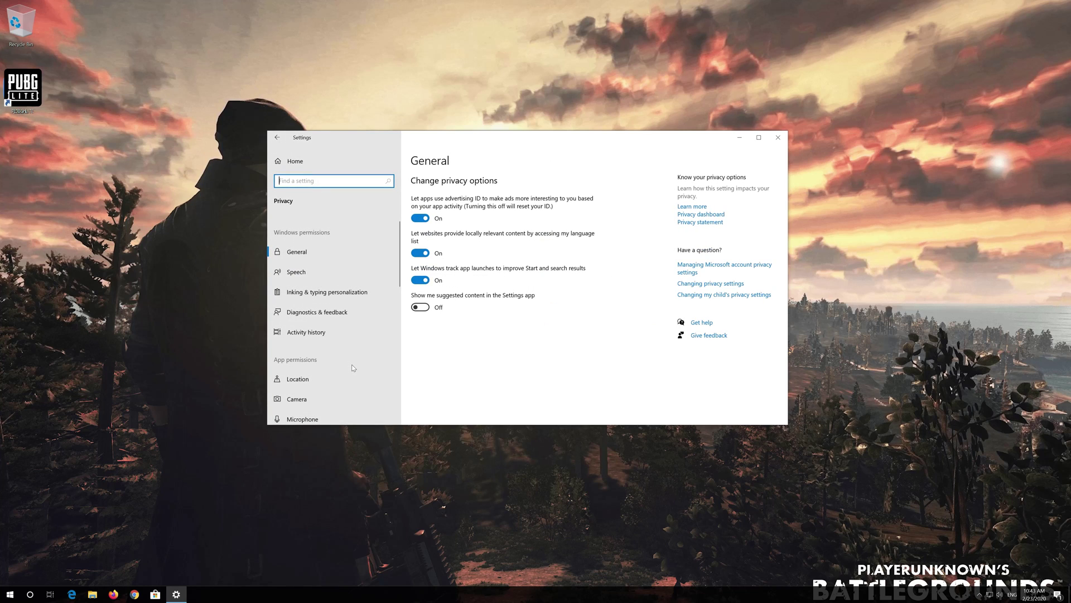
scroll(349, 364, "down", 2)
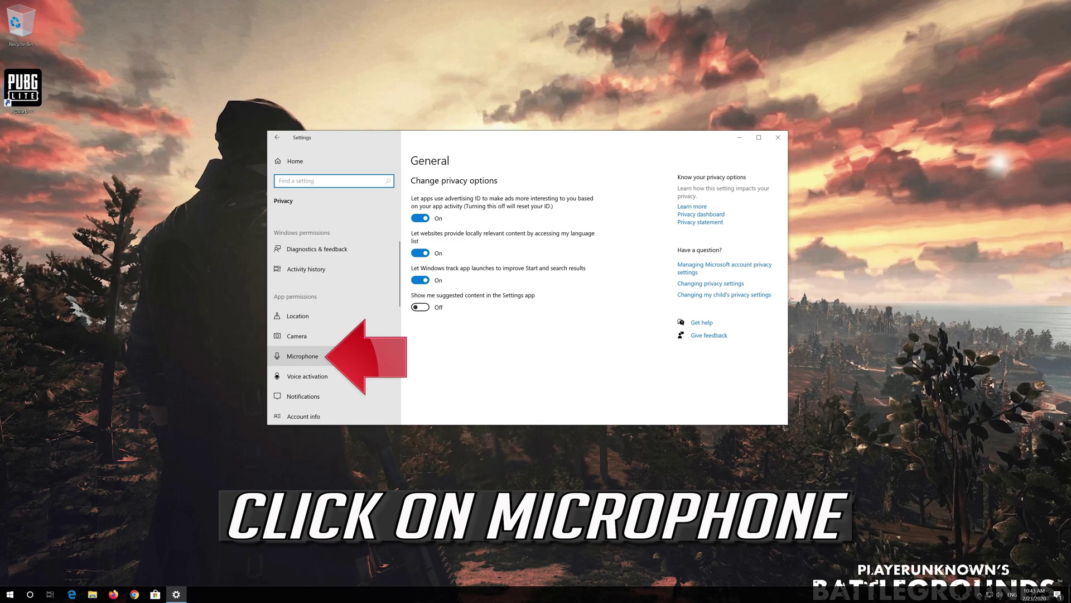
Step: Select Microphone under App permissions in the Privacy sidebar
left_click(294, 360)
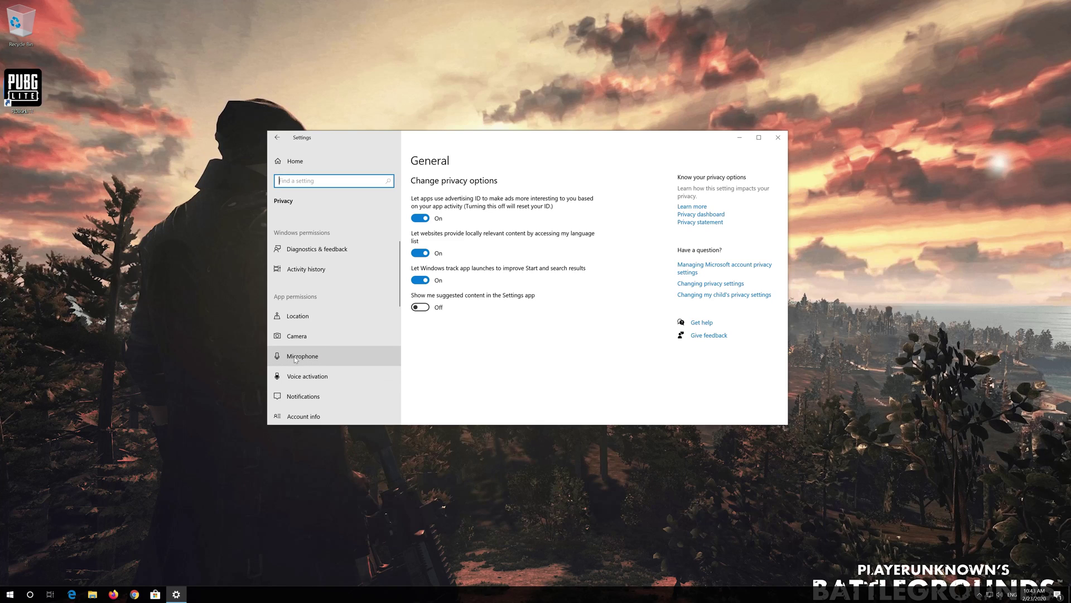
left_click(295, 359)
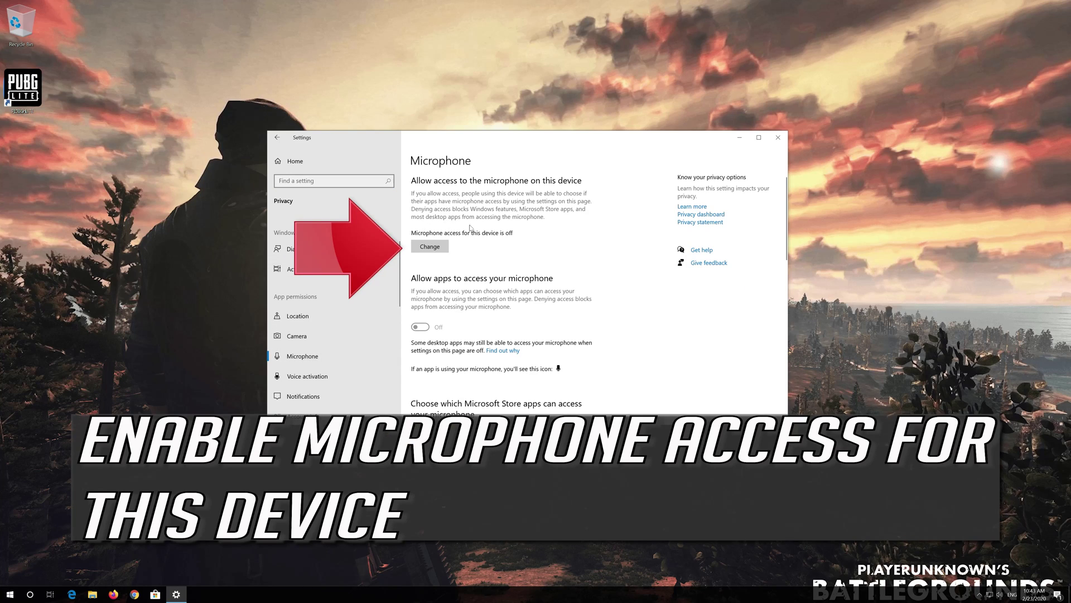
Step: Switch this device's microphone access On and enable 'Allow apps to access your microphone'
left_click(426, 248)
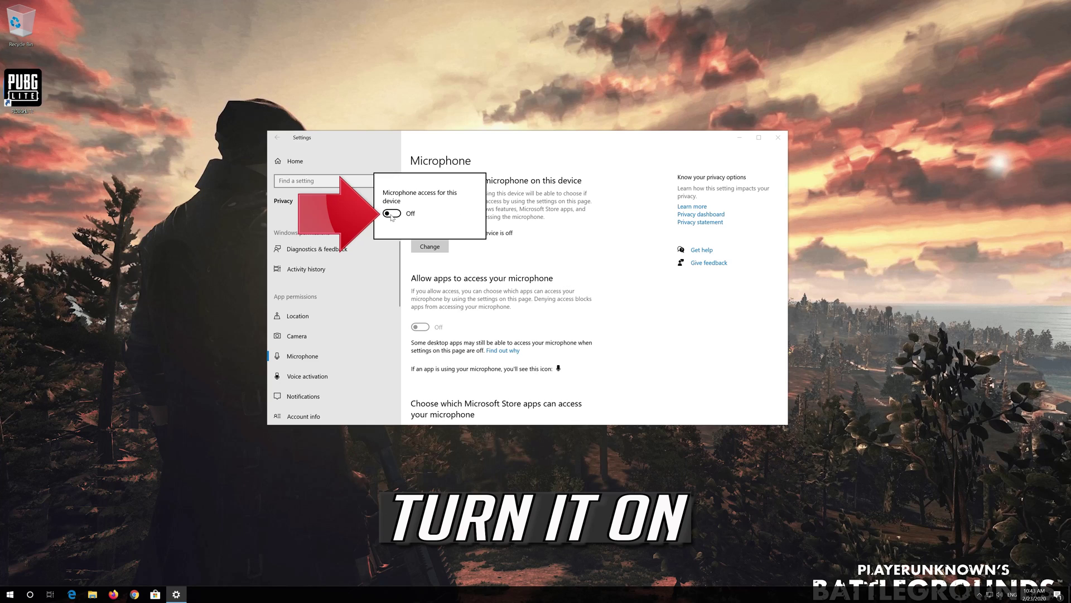
left_click(391, 214)
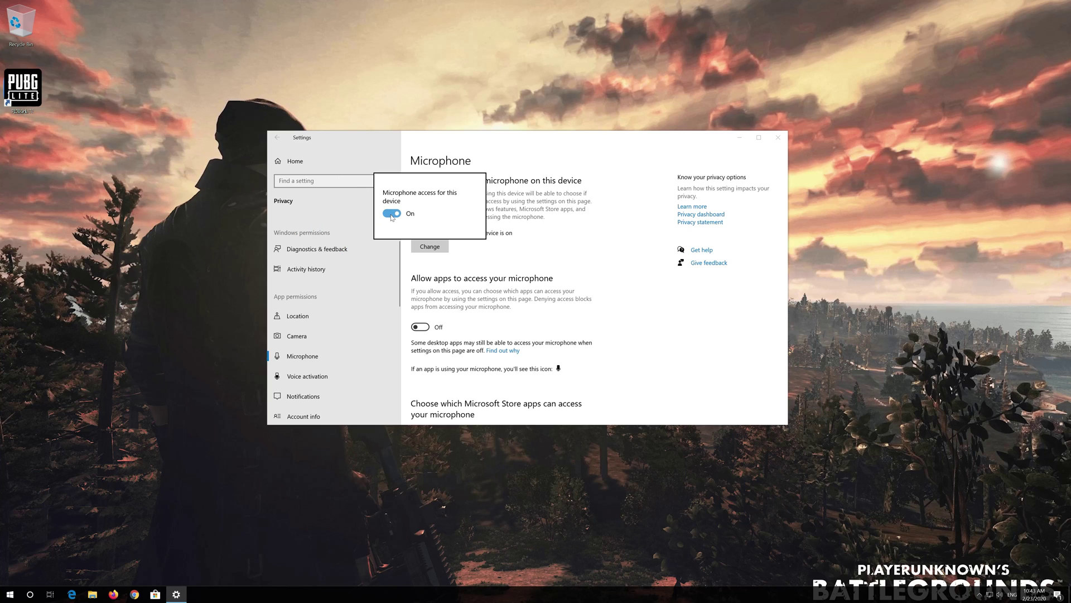
left_click(414, 289)
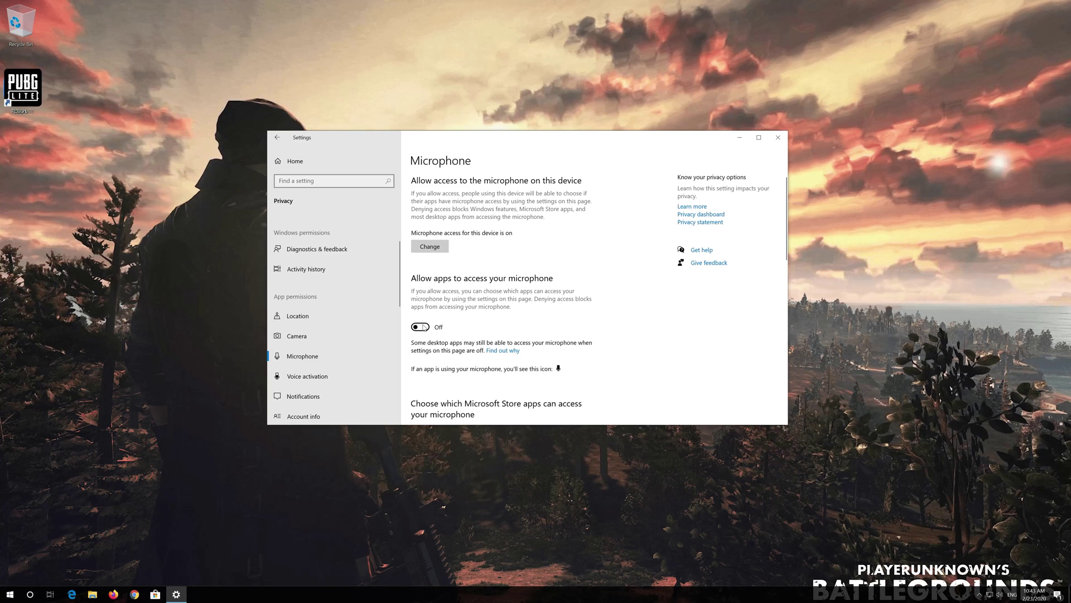
left_click(420, 326)
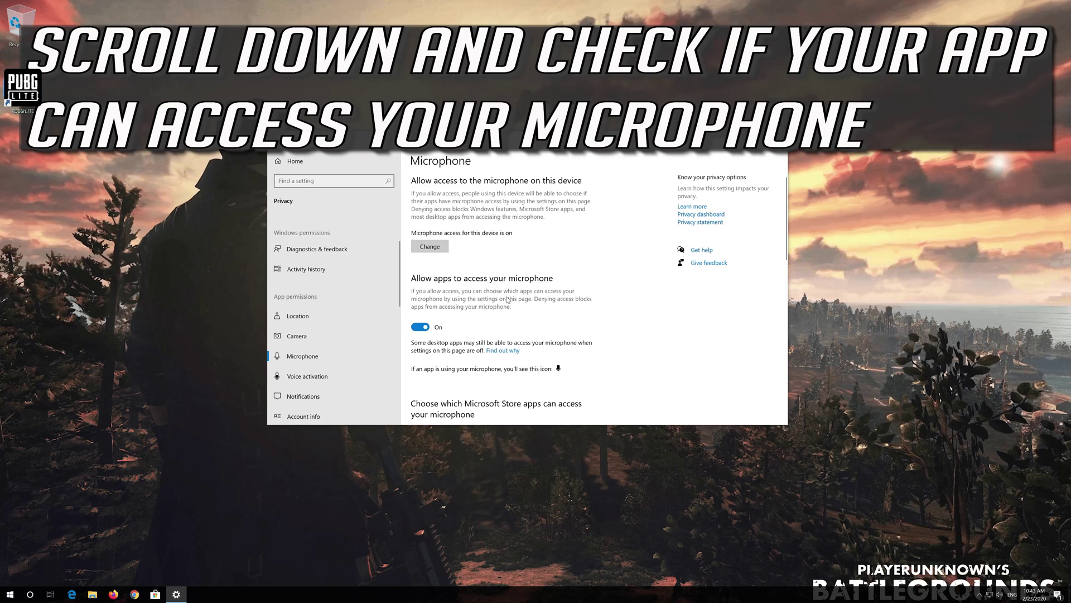
scroll(507, 300, "down", 1)
scroll(507, 299, "down", 2)
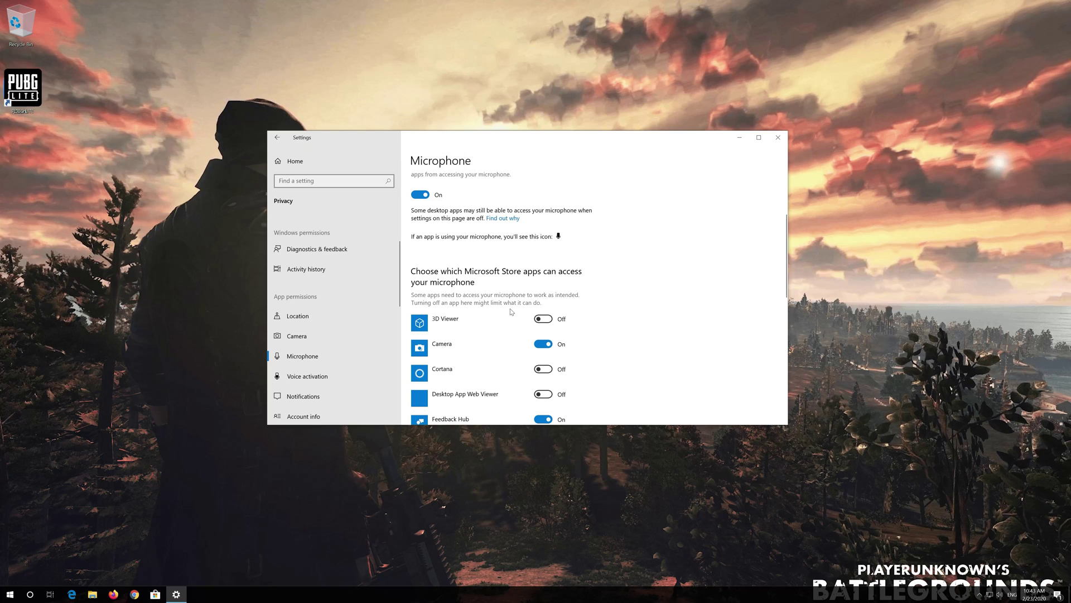
scroll(511, 312, "down", 1)
scroll(511, 312, "down", 1)
scroll(490, 272, "down", 2)
scroll(490, 274, "down", 2)
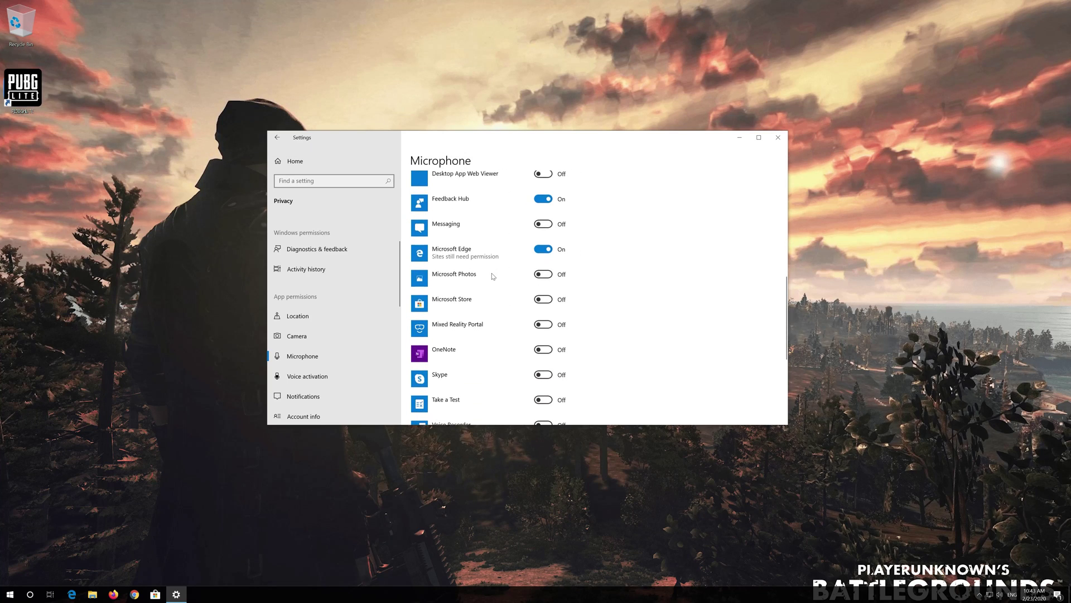
scroll(488, 270, "down", 1)
scroll(488, 270, "down", 3)
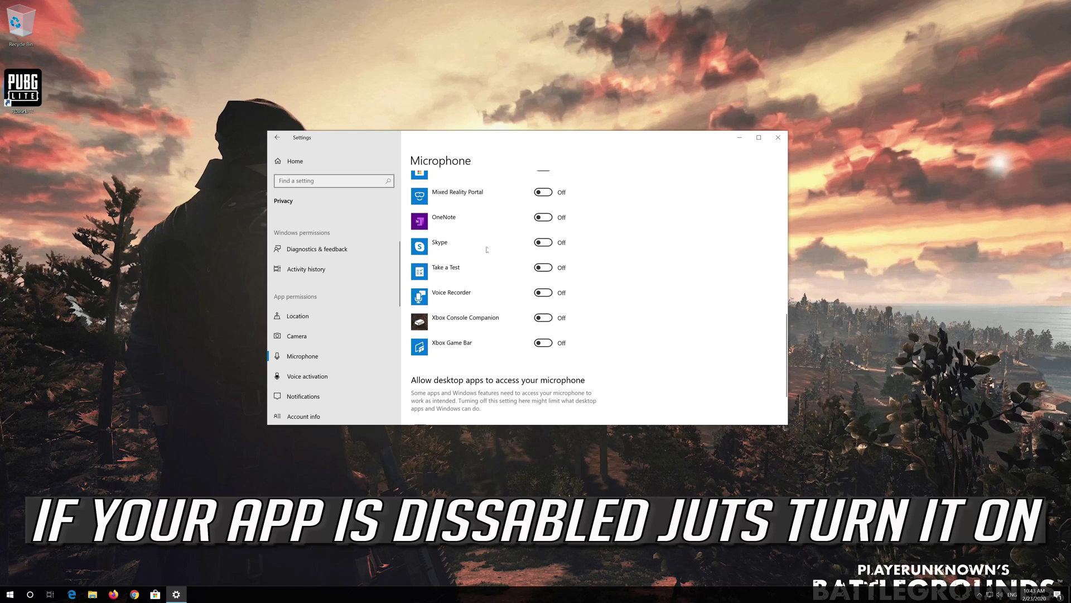
Step: Turn microphone access On for Skype, Voice Recorder and desktop apps
left_click(544, 242)
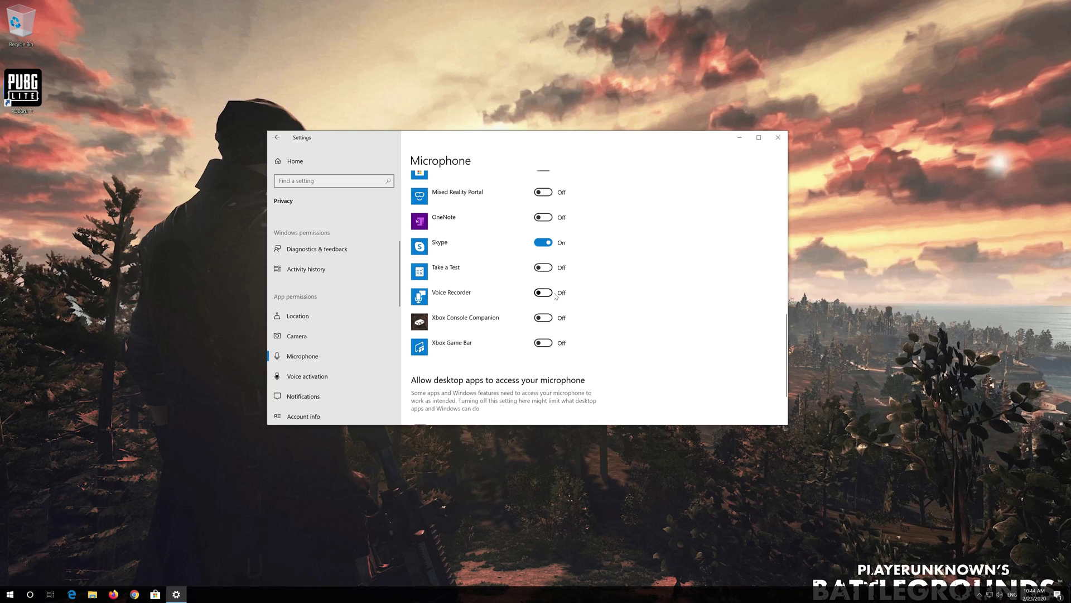
left_click(544, 293)
scroll(583, 292, "down", 2)
scroll(469, 334, "up", 1)
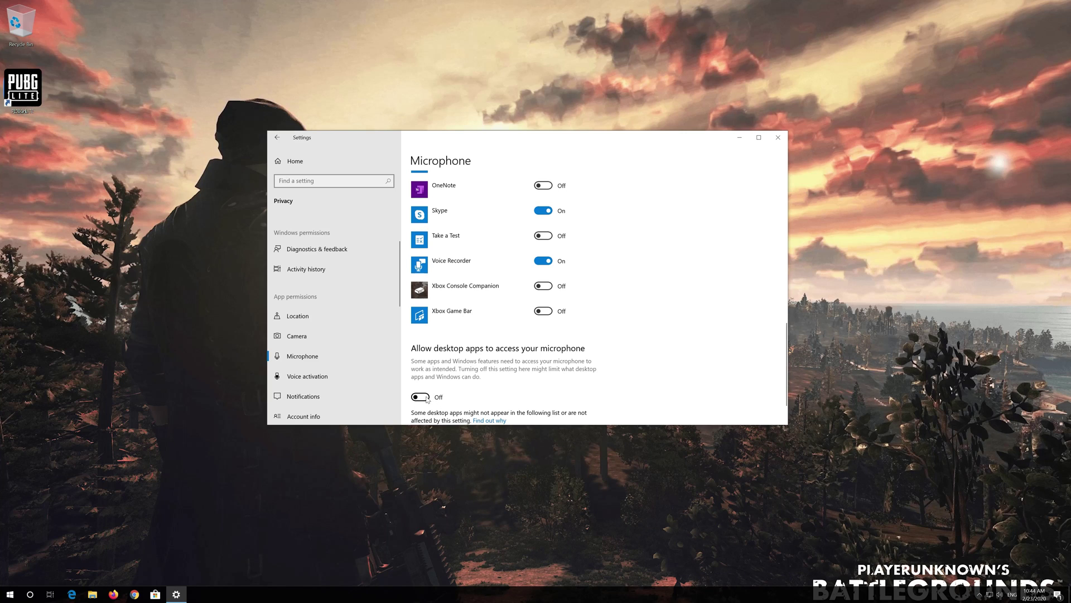
left_click(421, 397)
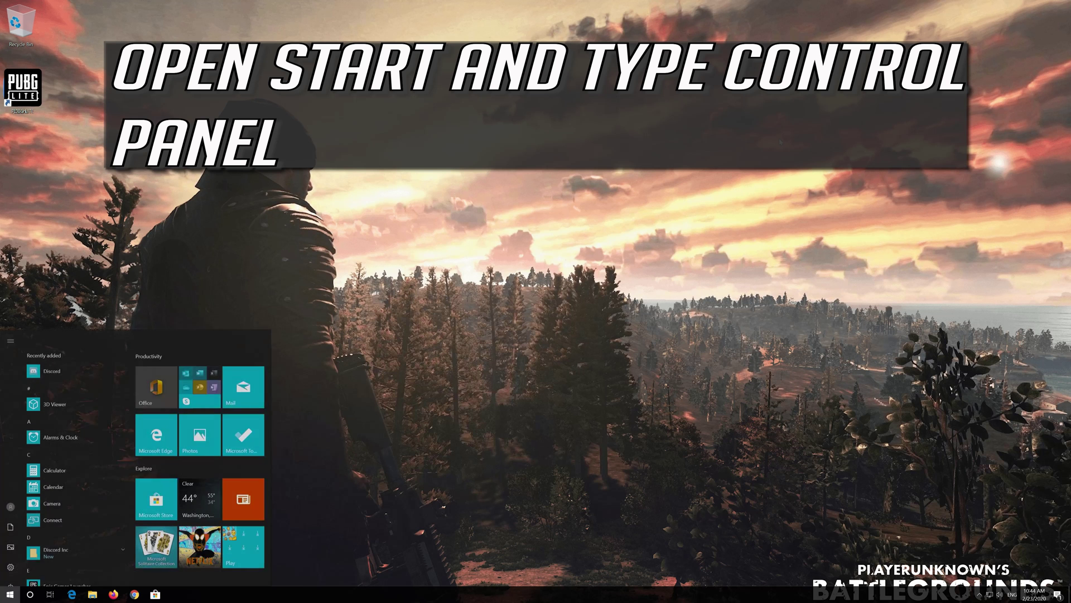
type("control ")
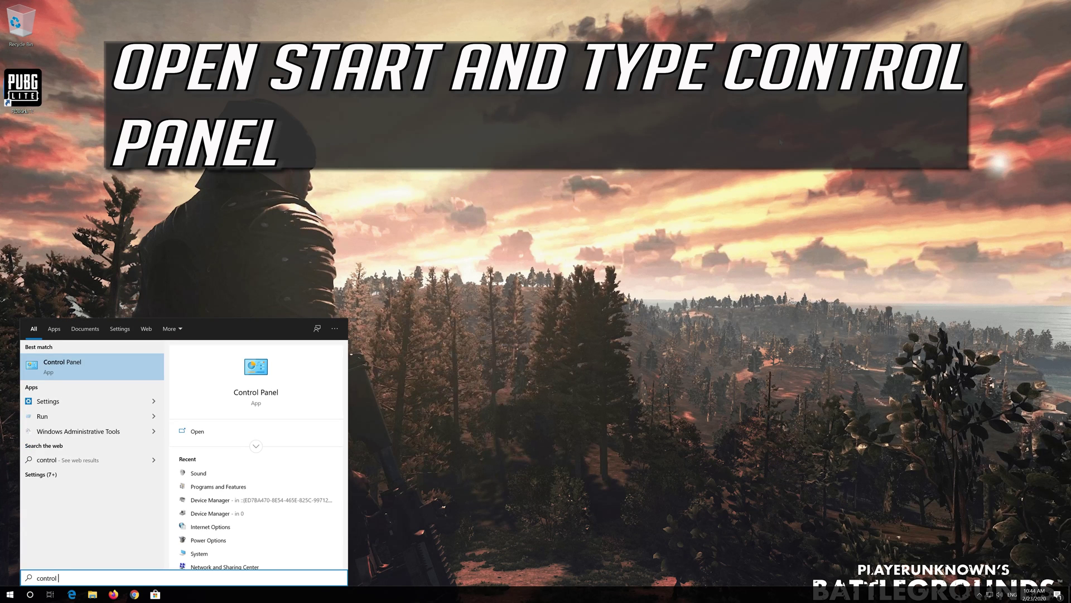
type("panel")
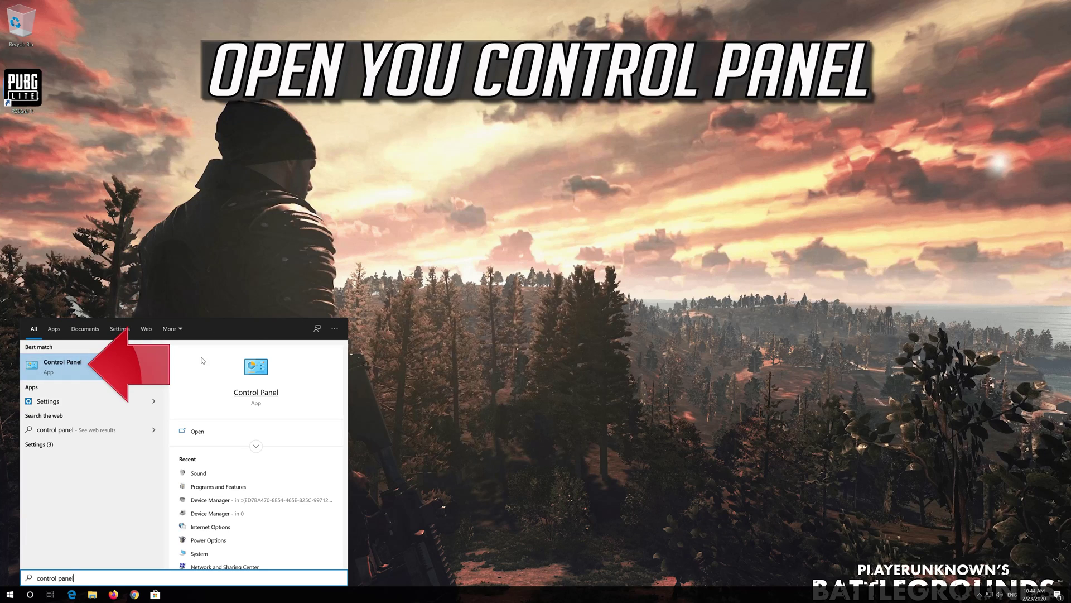
Step: Open Control Panel from the 'control panel' Start search results
left_click(75, 365)
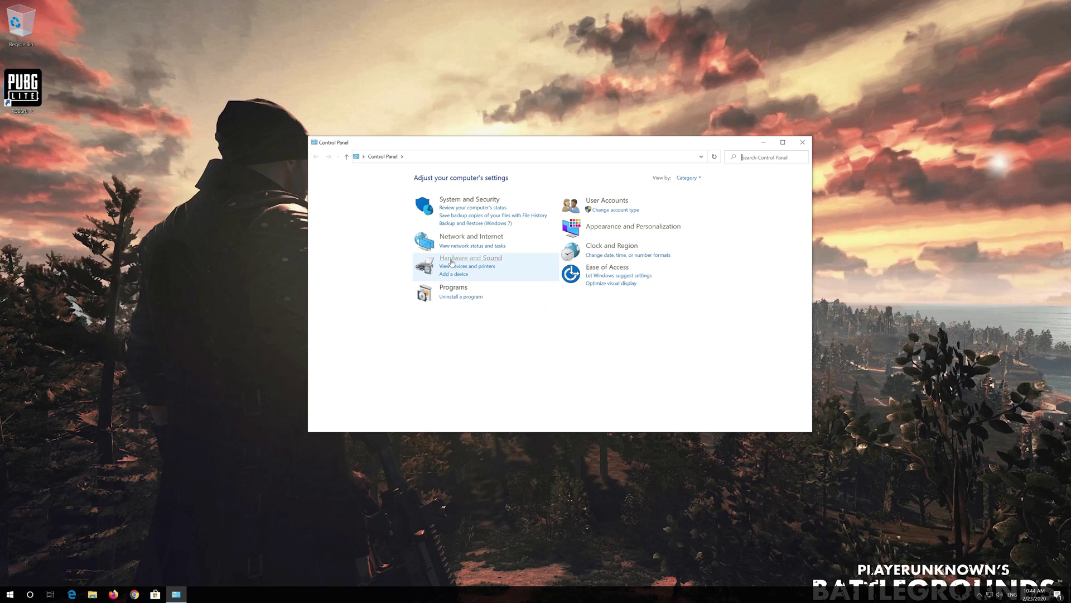
Step: Go to Hardware and Sound and open the Sound dialog
left_click(451, 261)
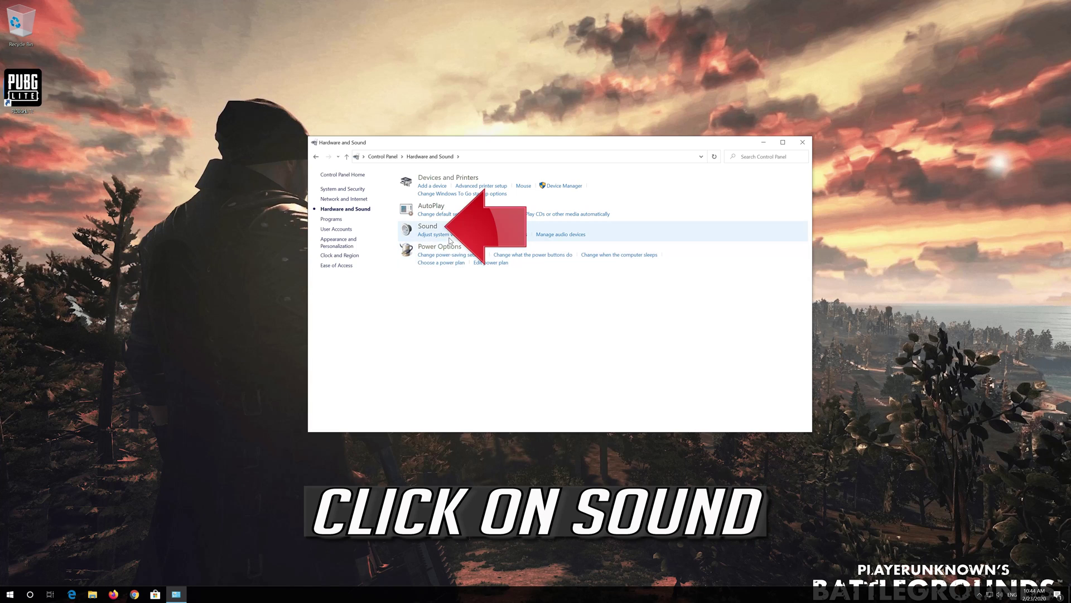
left_click(427, 226)
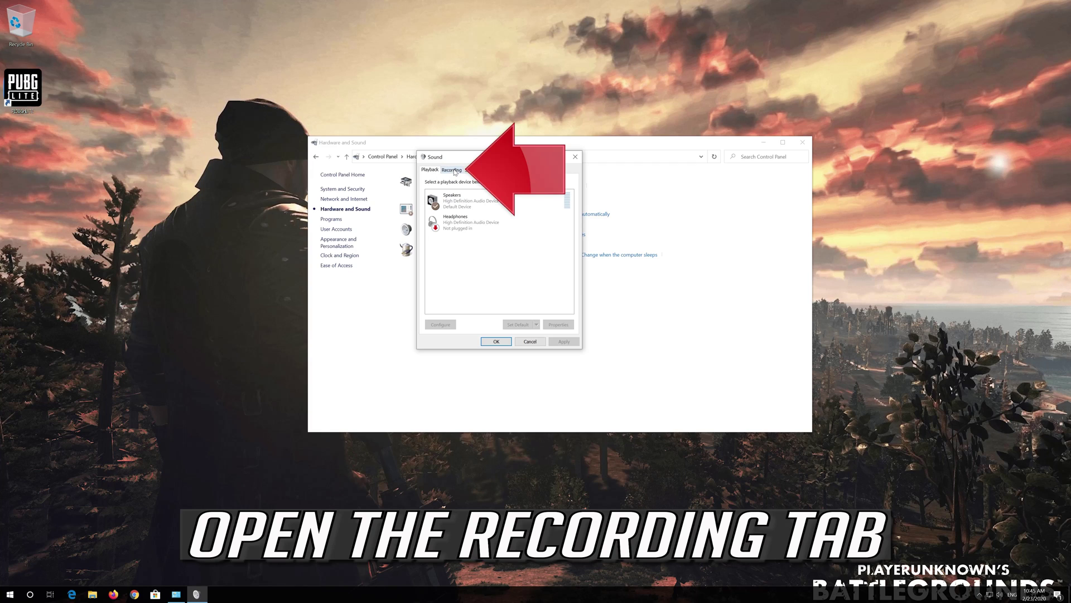
Step: Show the Recording tab and select the default Microphone device
left_click(454, 172)
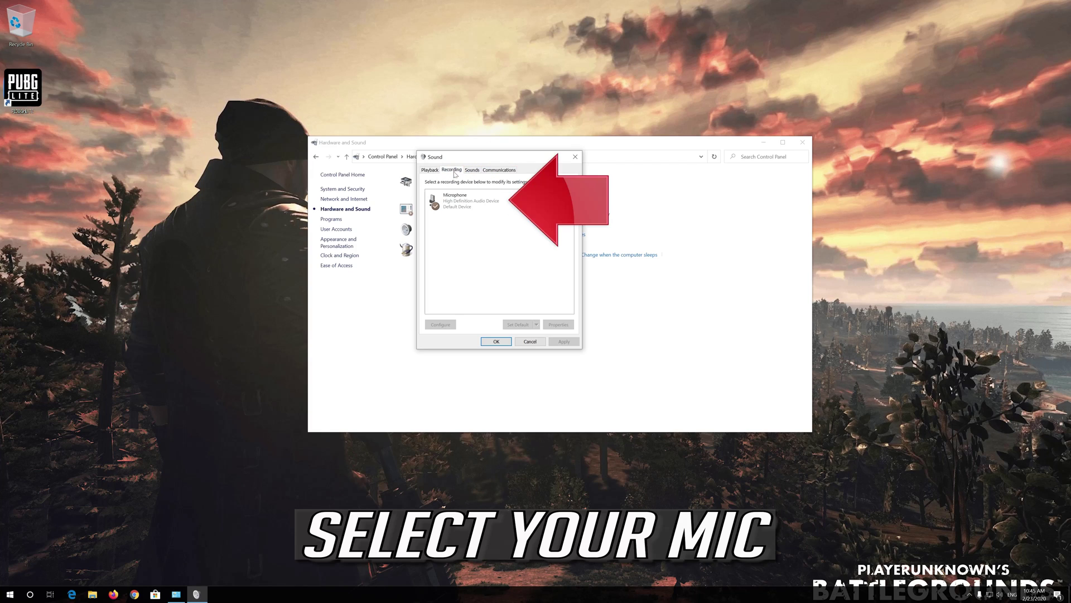
left_click(457, 199)
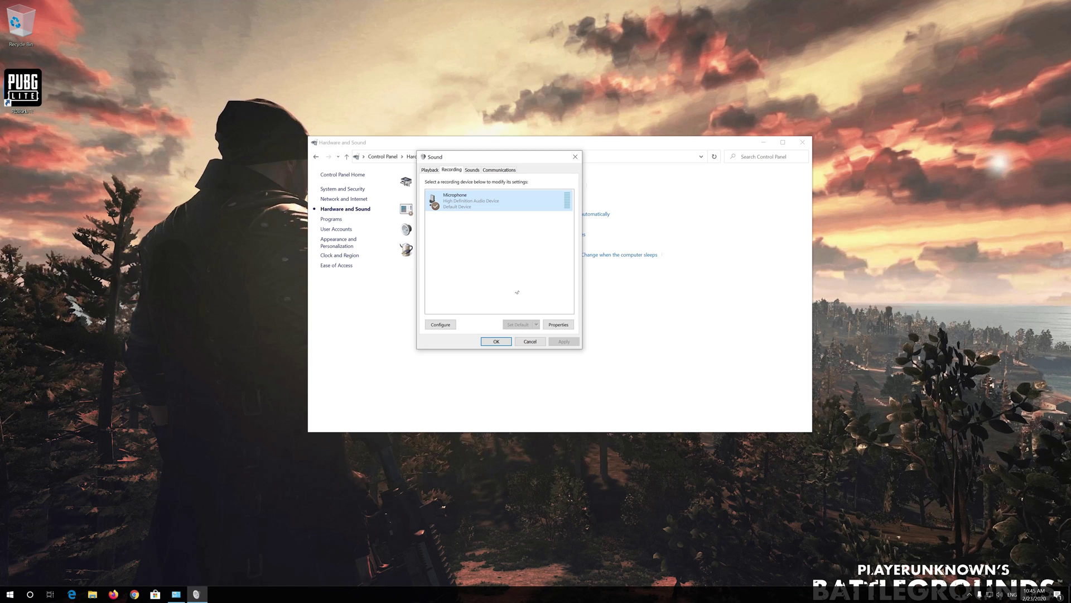
Step: Raise the Microphone's level from 7 to 76 in its Properties, then confirm both dialogs
right_click(478, 205)
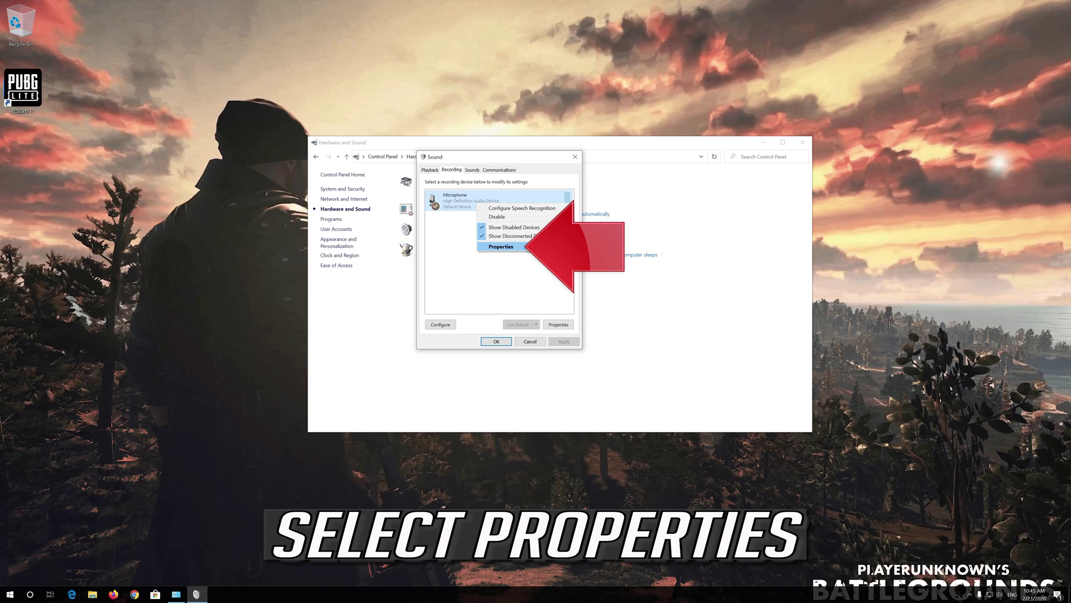
left_click(527, 247)
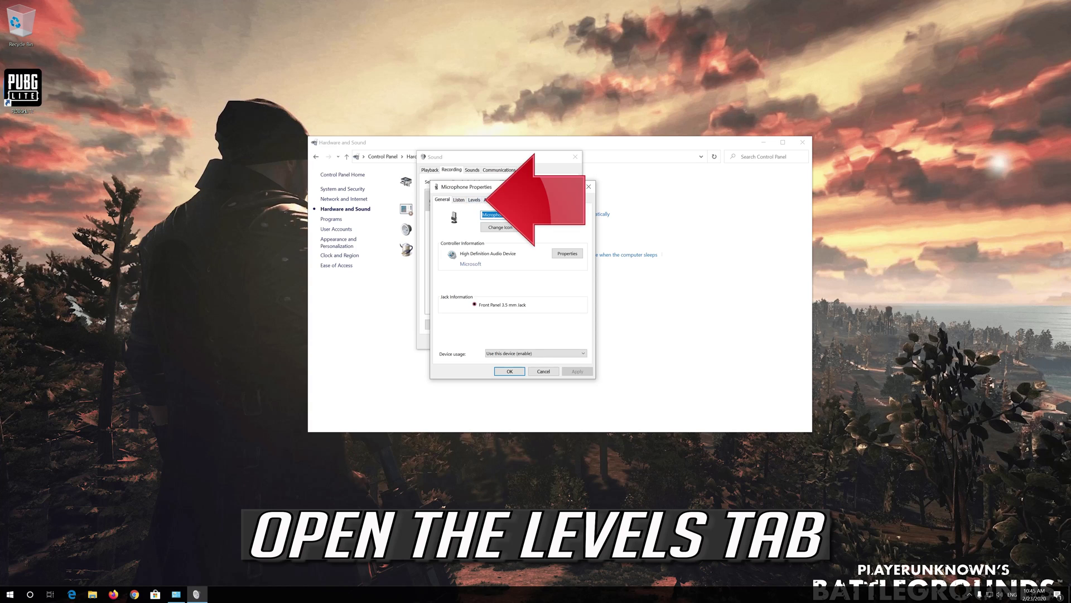
left_click(473, 201)
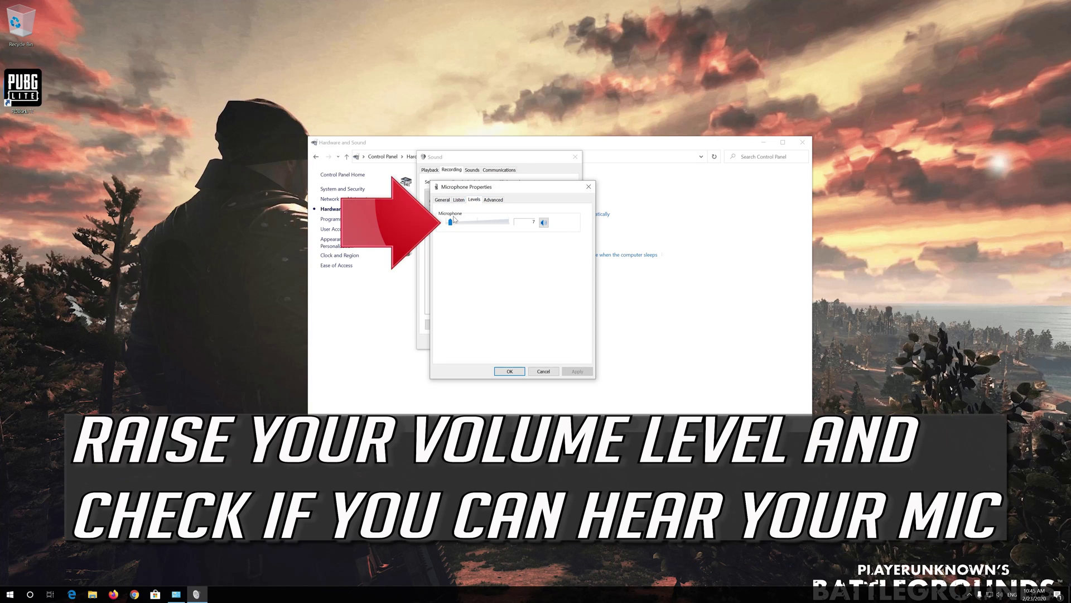
left_click_drag(453, 227, 497, 227)
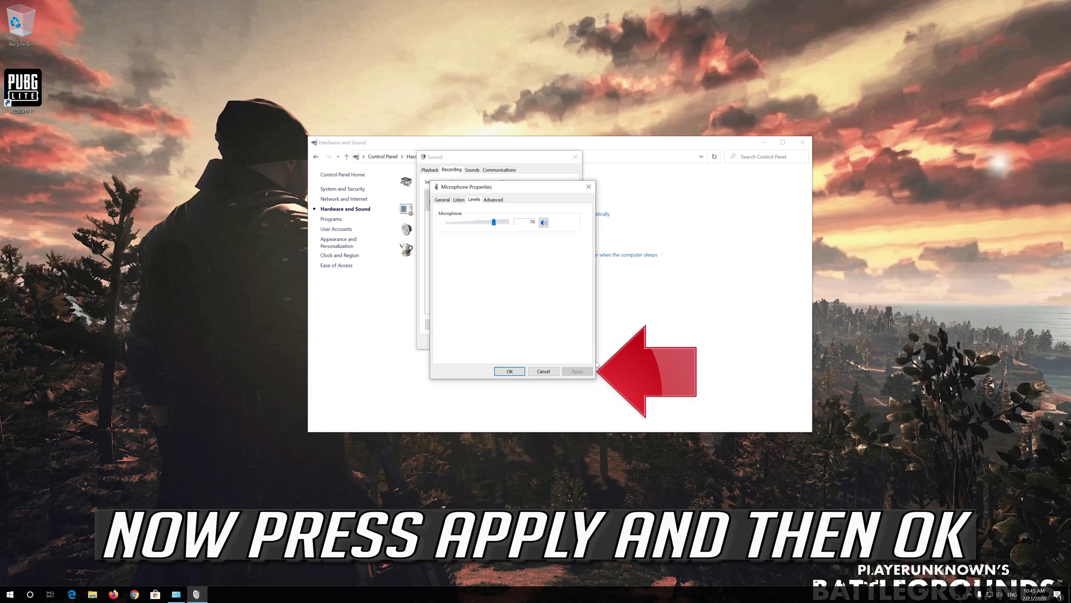
left_click(500, 373)
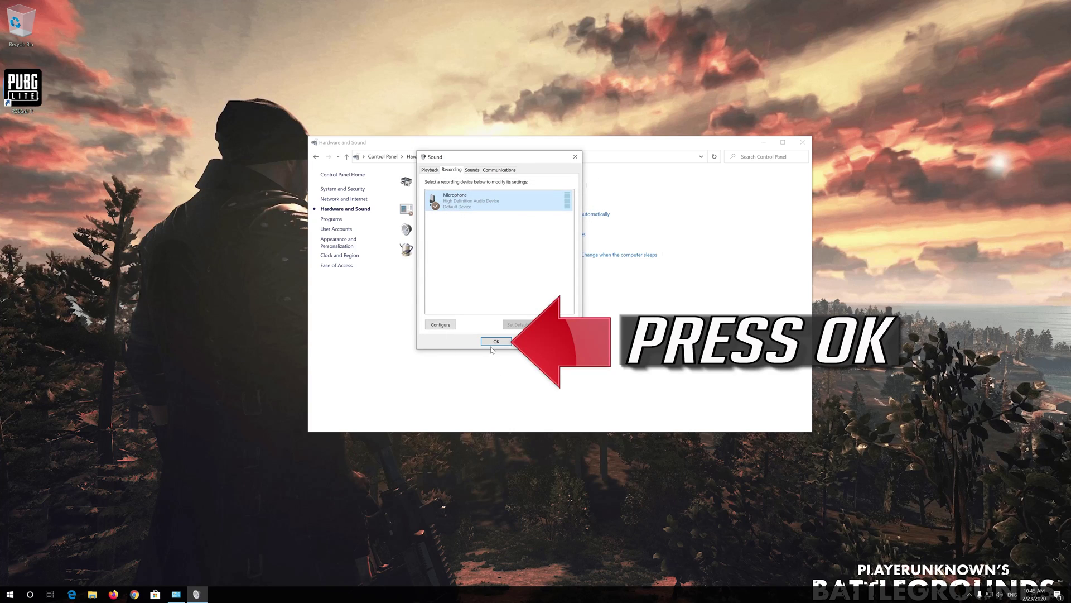
left_click(493, 345)
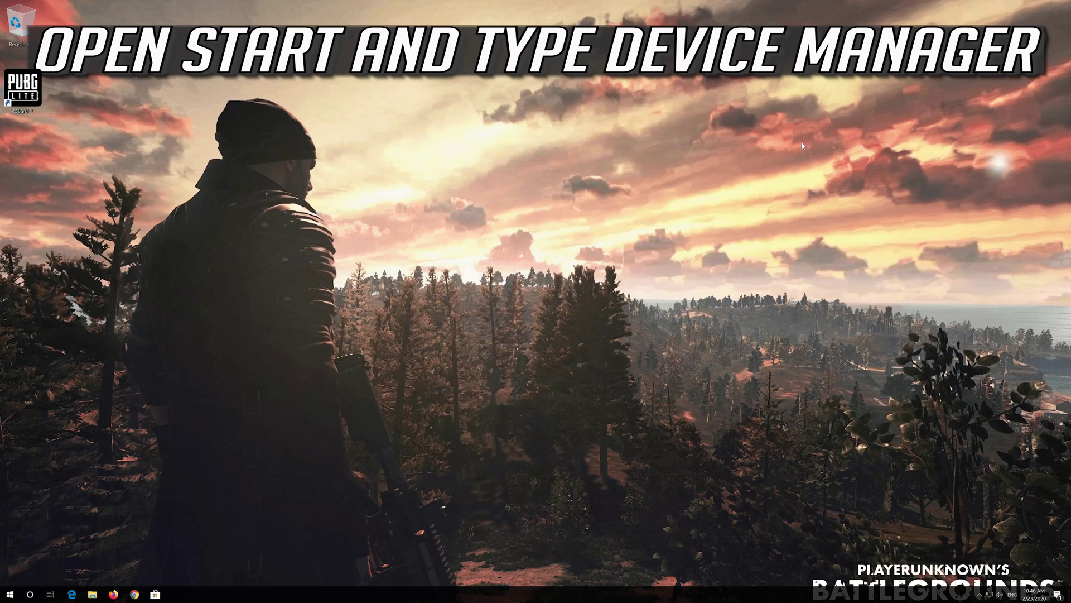
Step: Launch Device Manager from Start search and expand Audio inputs and outputs
key("super")
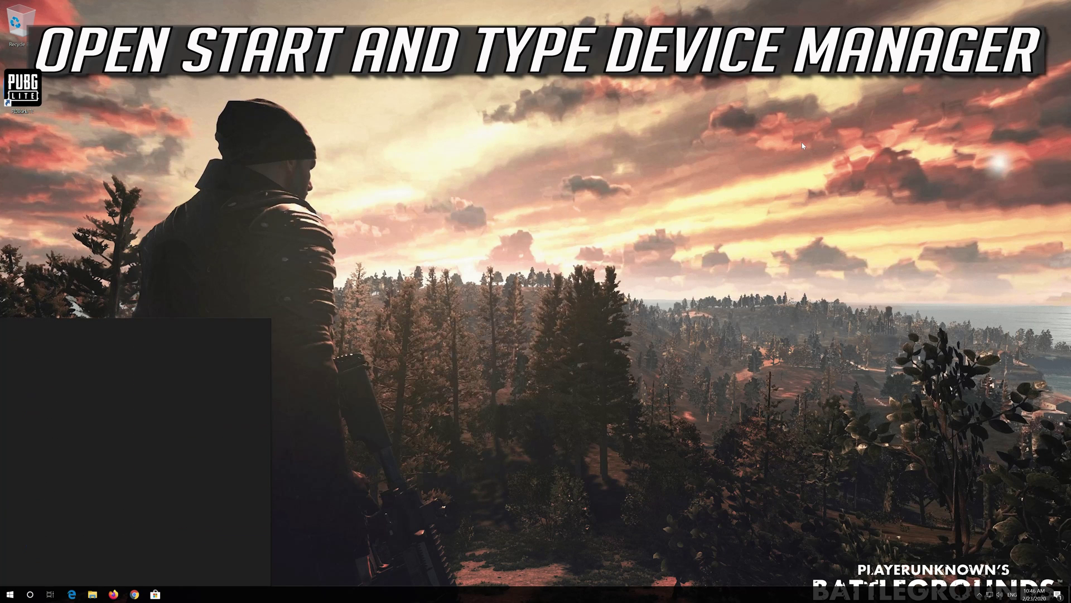
type("device manager")
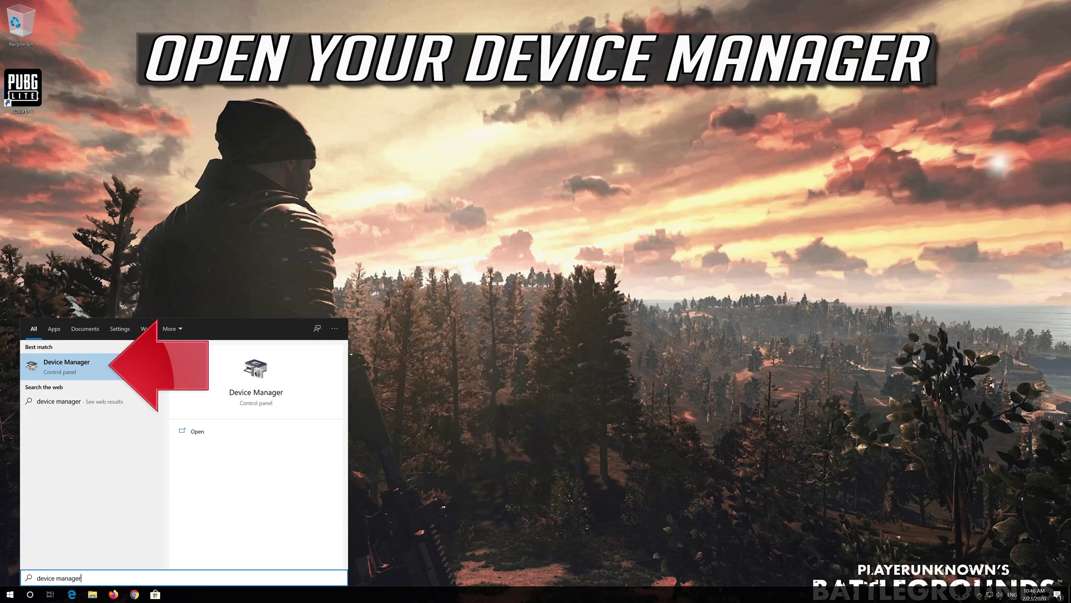
key("Return")
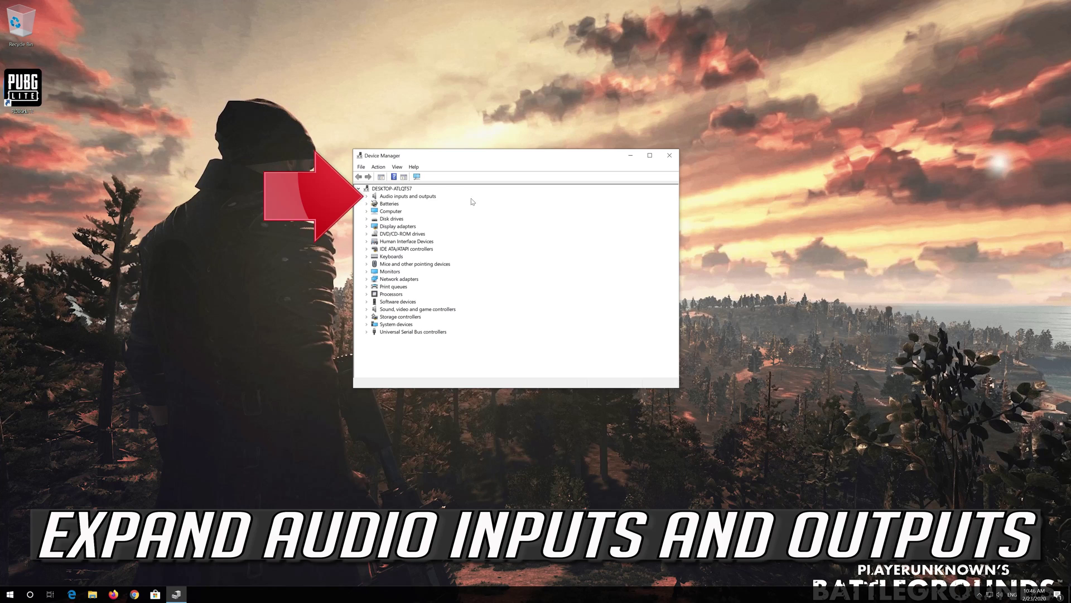
left_click(366, 196)
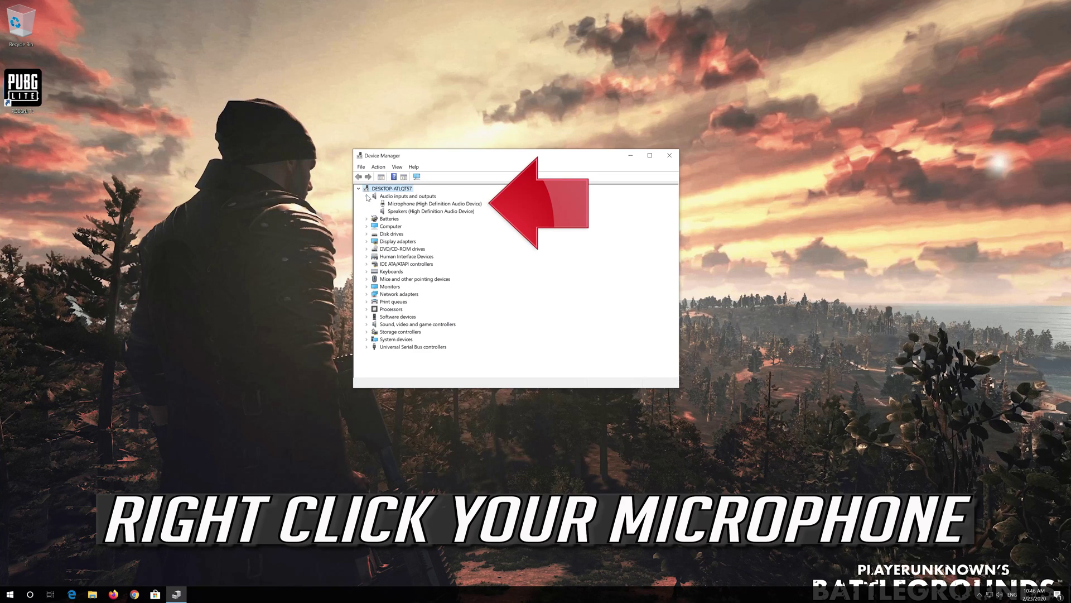
Step: Open Properties for Microphone (High Definition Audio Device) from its context menu
left_click(384, 205)
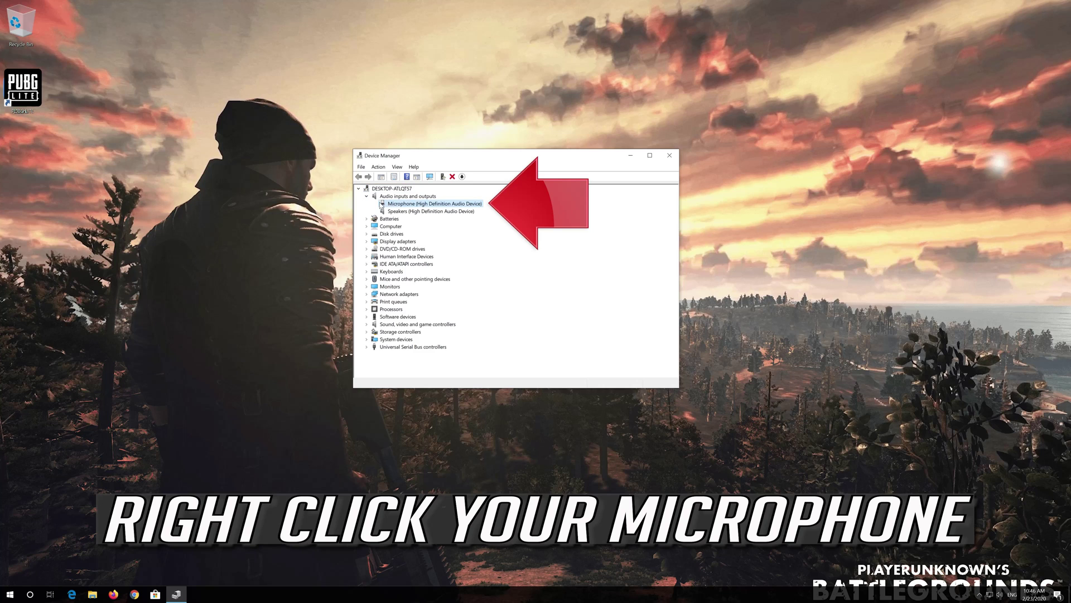
right_click(444, 206)
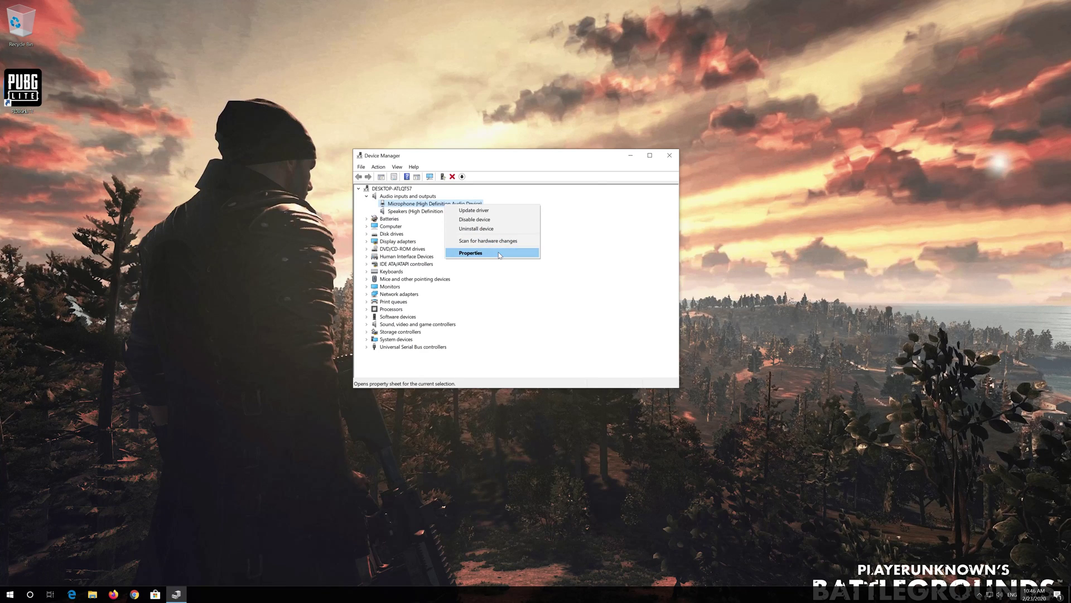
left_click(473, 253)
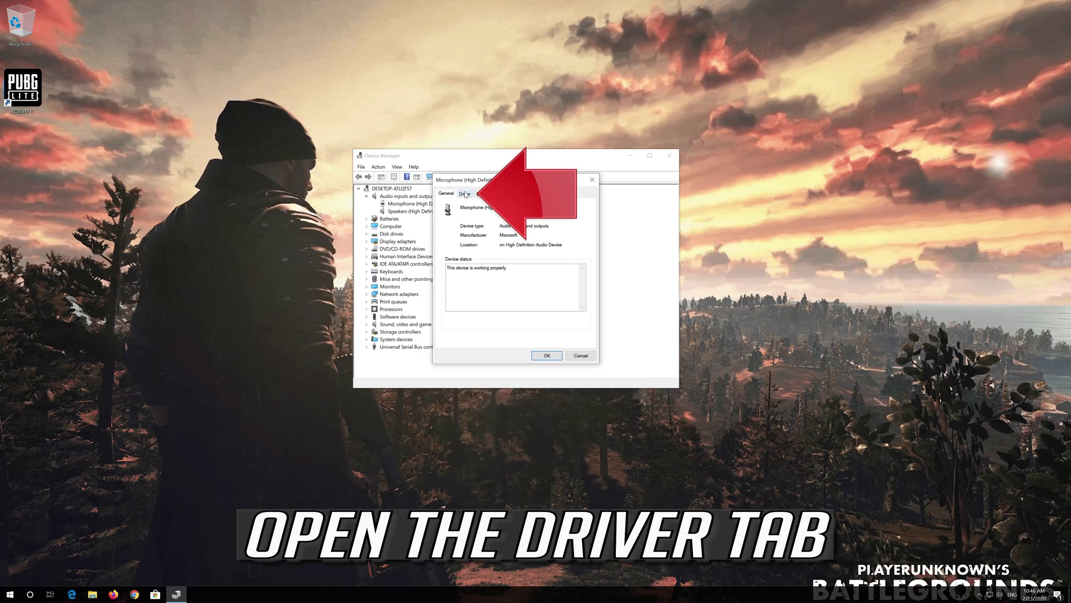
Step: Search automatically for a newer microphone driver, then check Windows Update for updated drivers
left_click(462, 195)
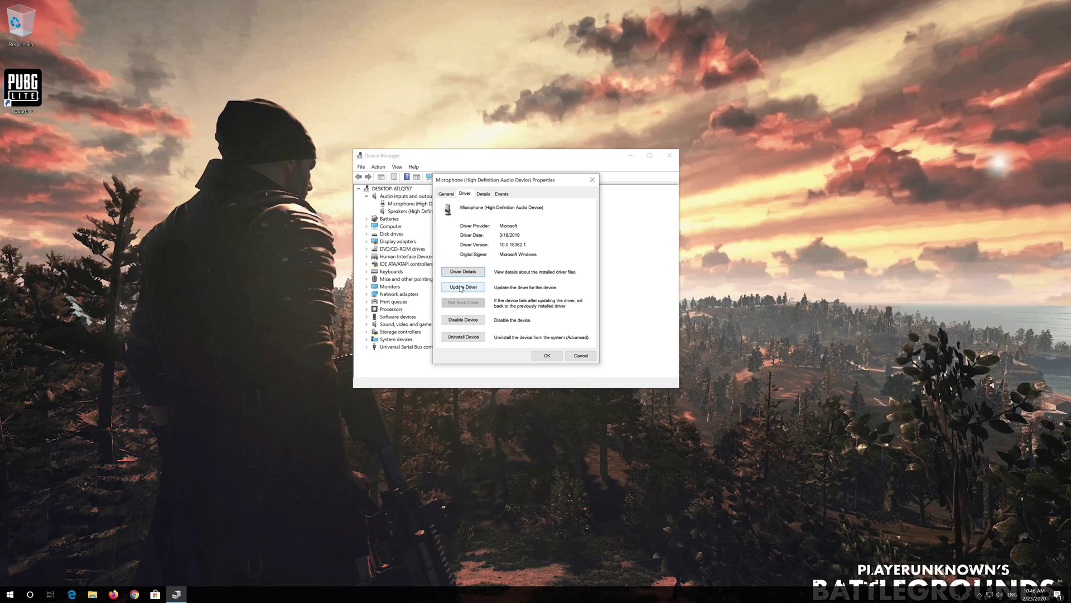
left_click(460, 287)
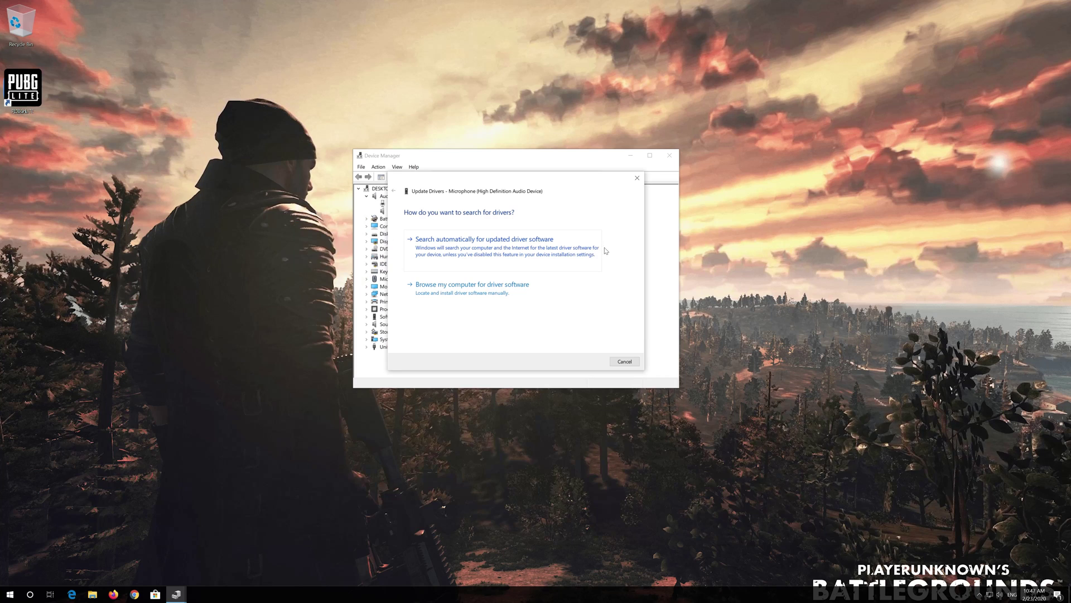
left_click(442, 250)
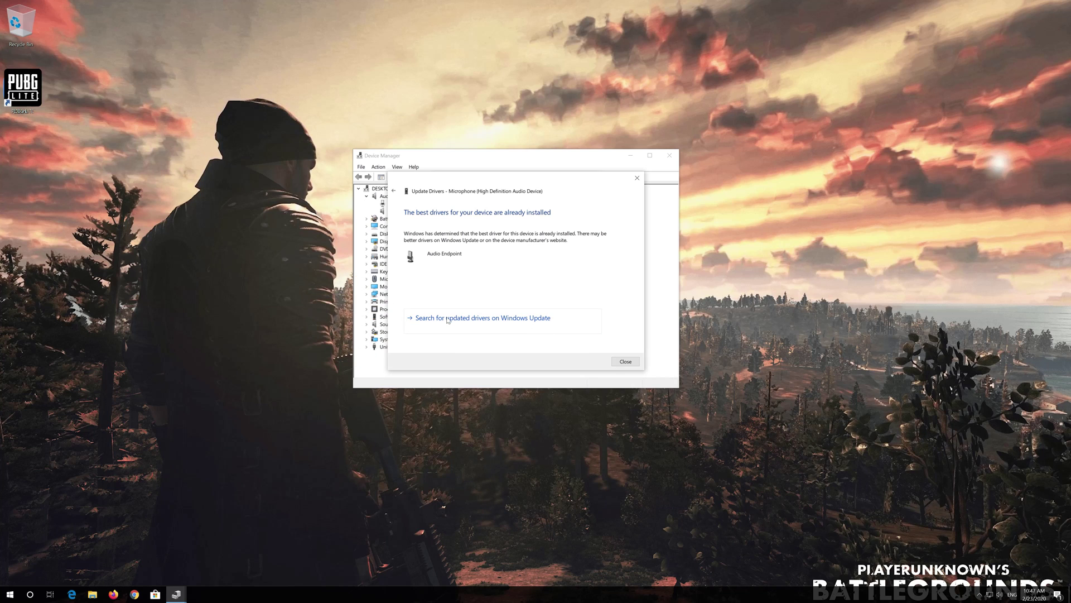
left_click(448, 318)
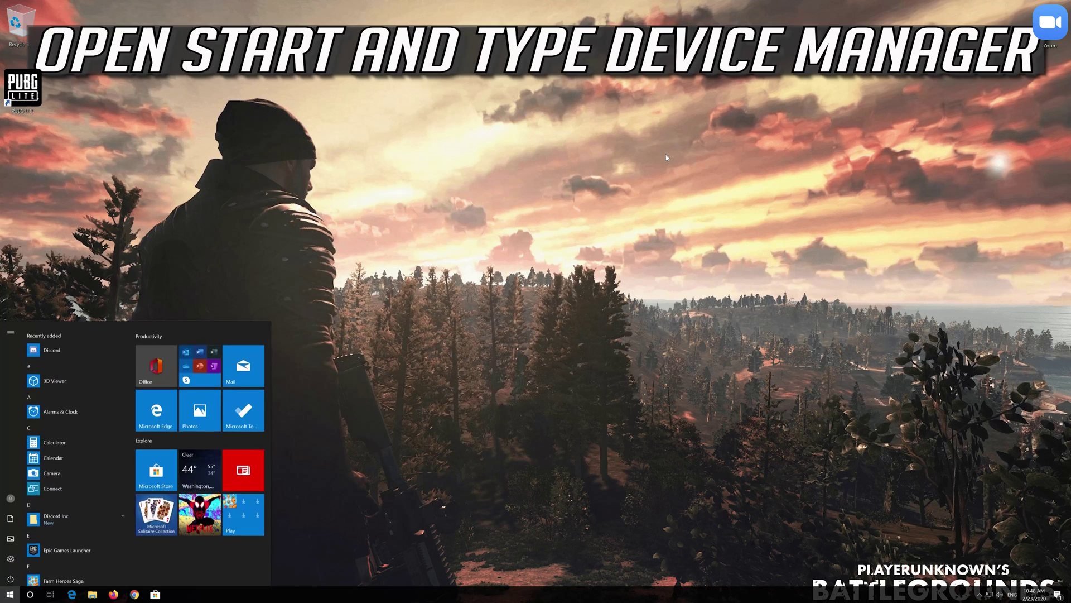
type("devicemanager")
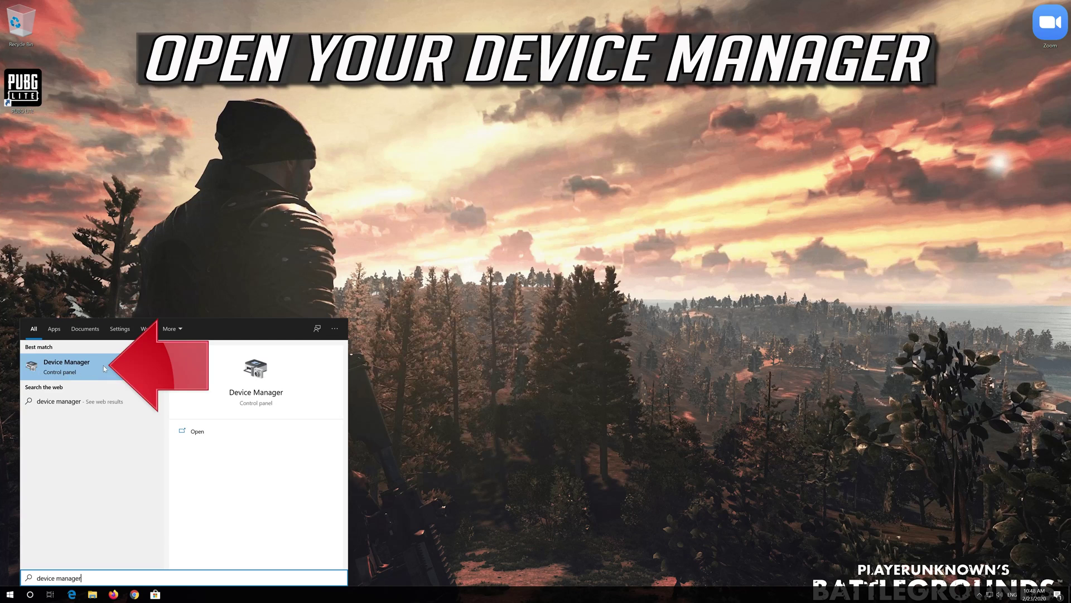
Step: Launch Device Manager from the Start search results and expand Audio inputs and outputs
left_click(83, 365)
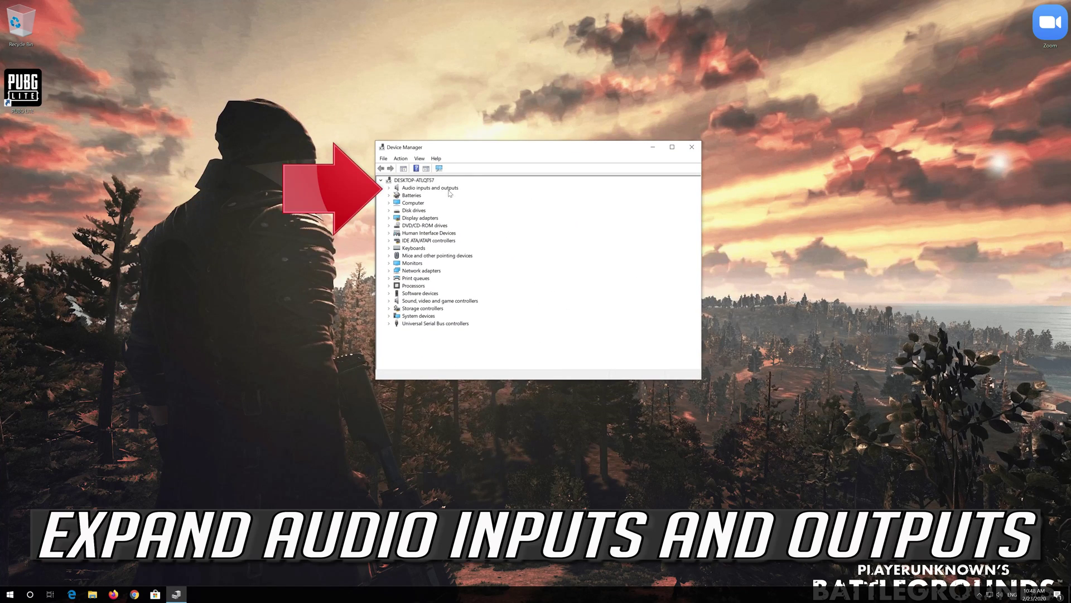
left_click(388, 188)
Step: Uninstall the Microphone device from its Properties Driver tab and confirm the removal
left_click(411, 195)
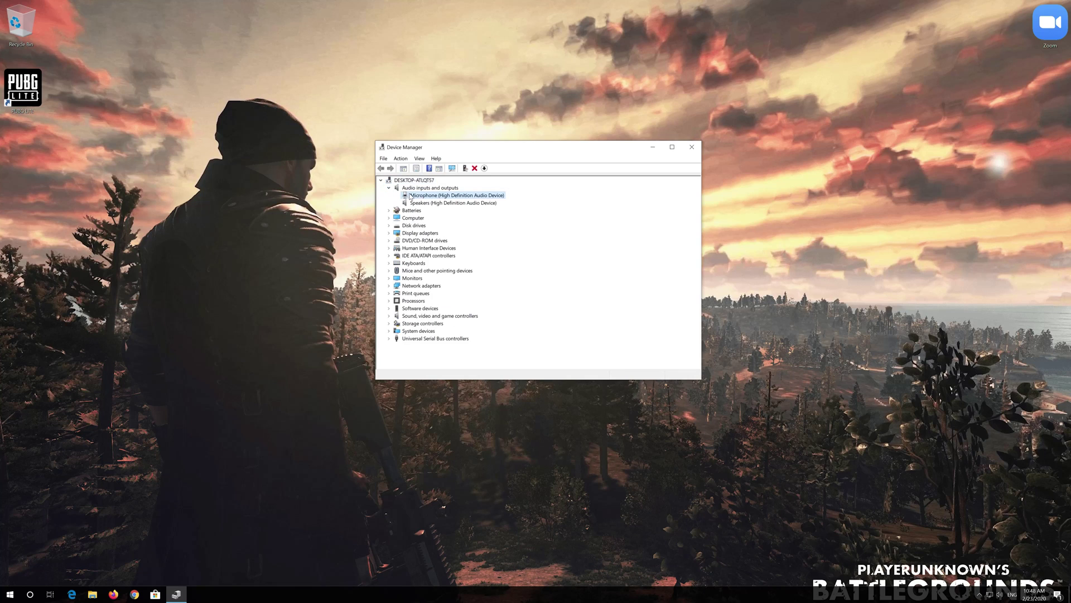
right_click(467, 197)
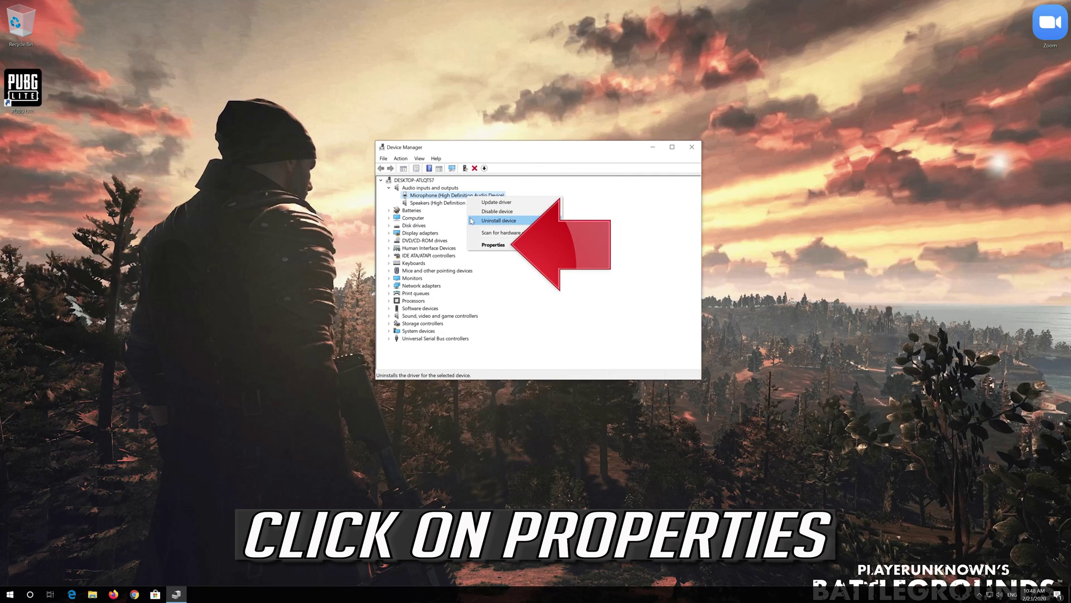
left_click(509, 245)
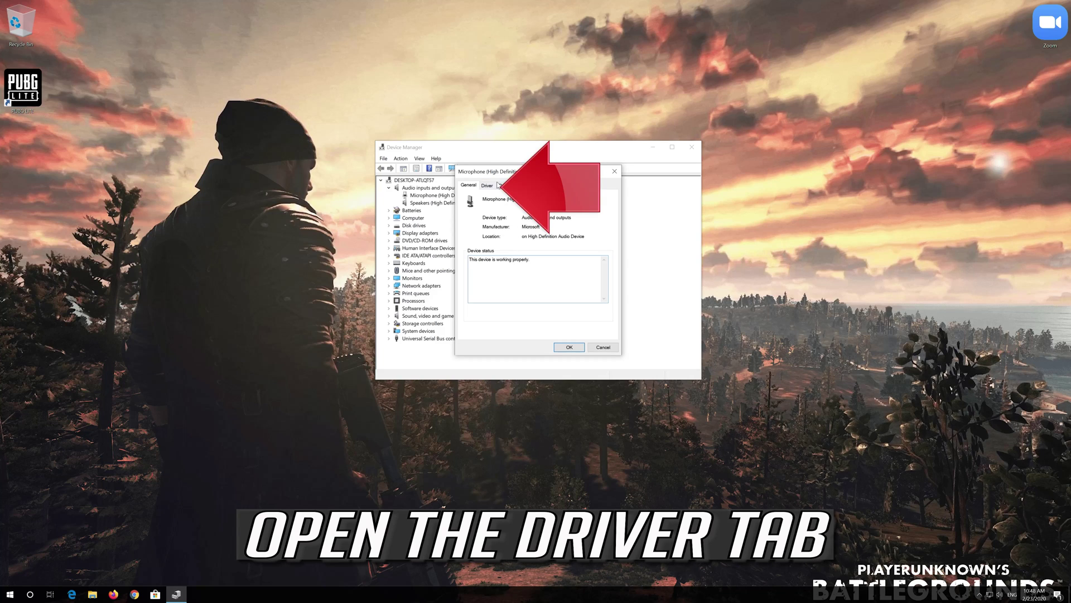
left_click(487, 186)
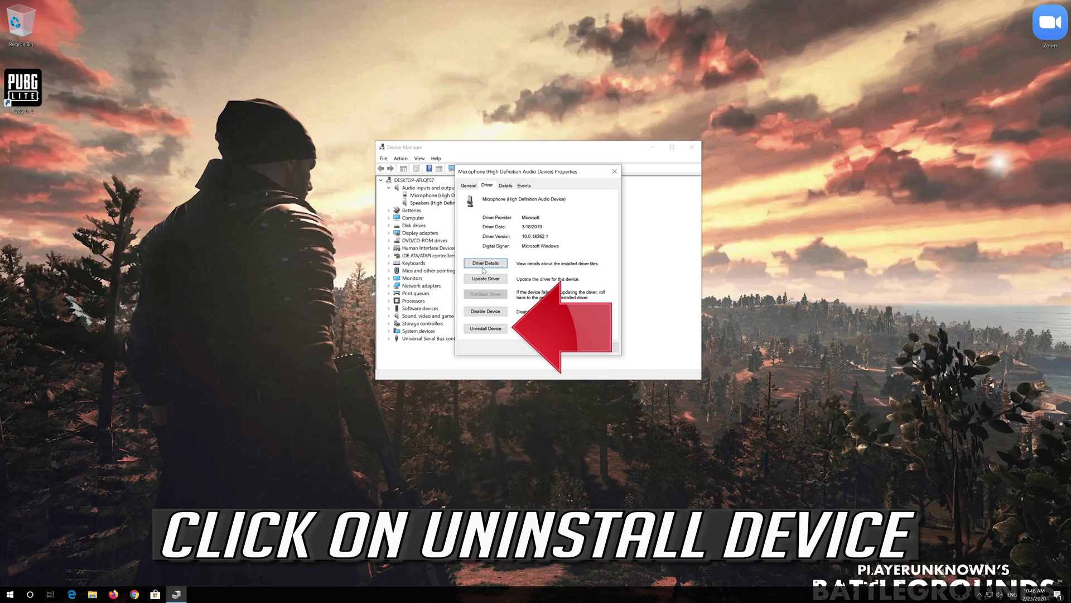
left_click(478, 329)
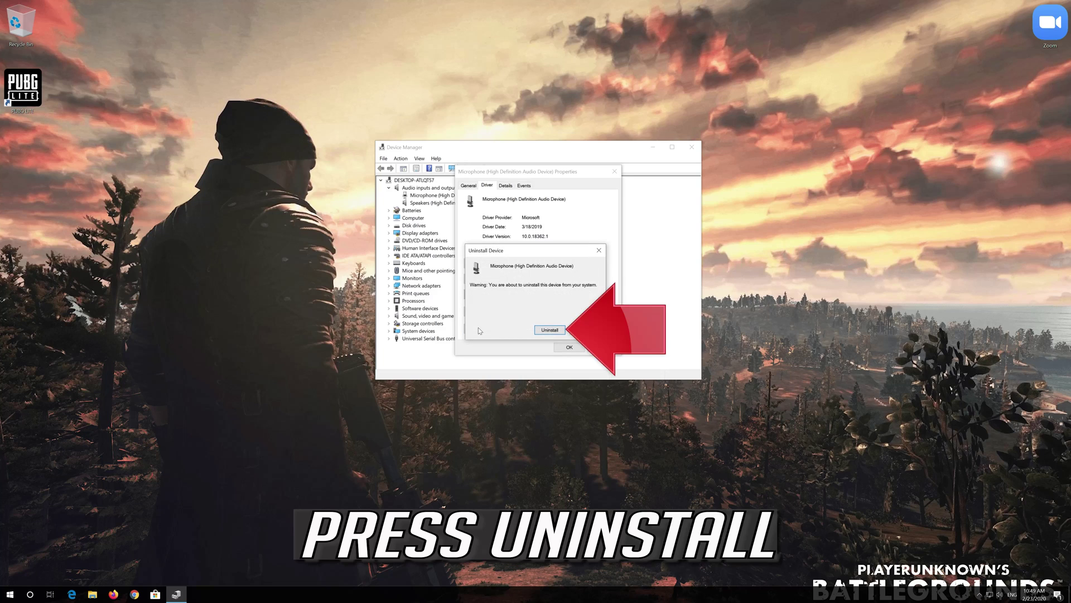
left_click(550, 331)
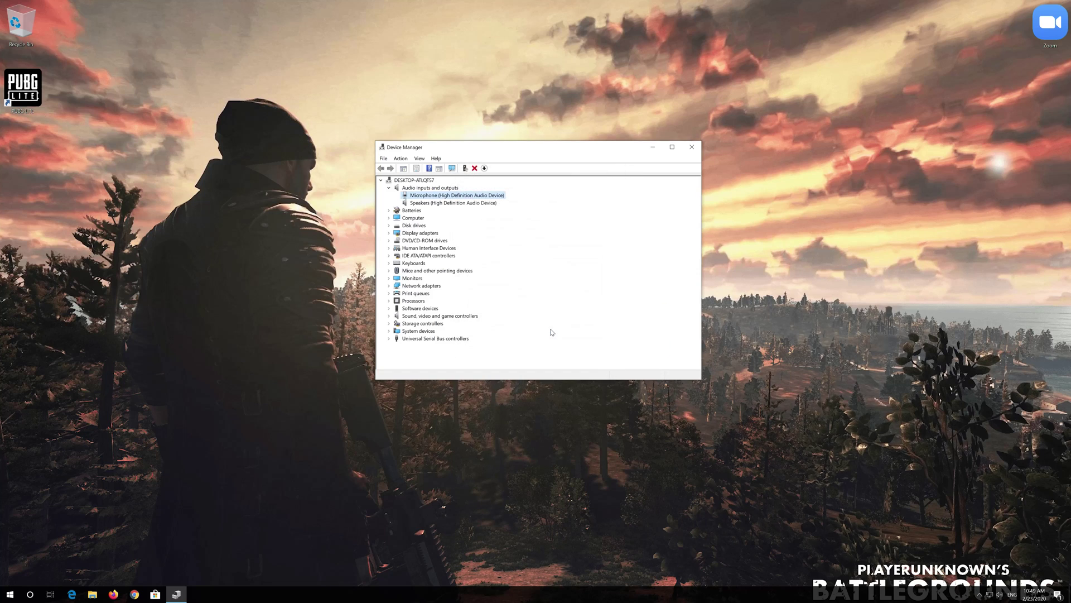